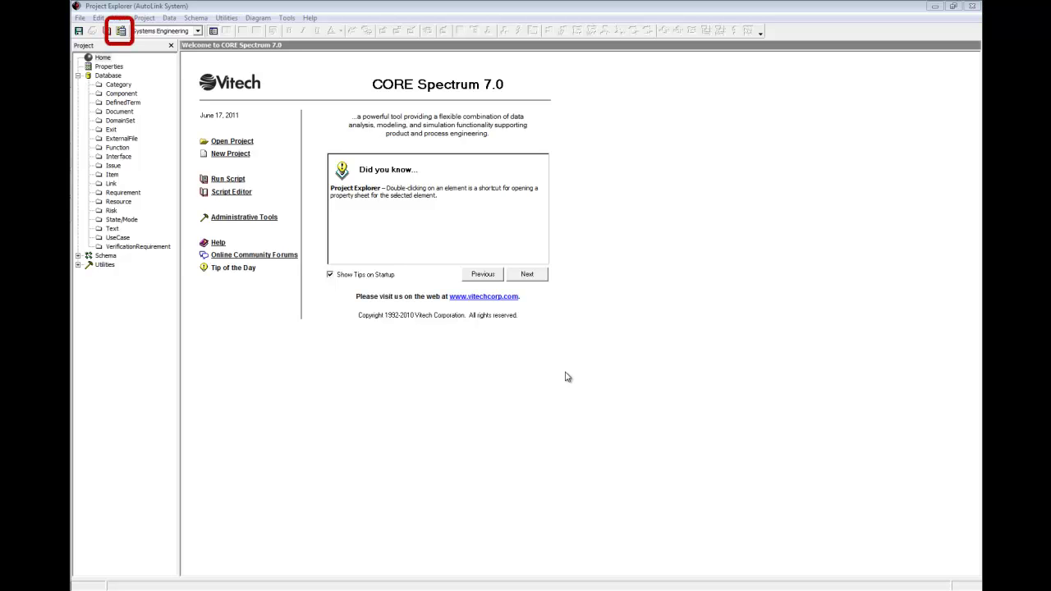
Load AutoLinkSourceDocument from the CORE 7 Data\Samples folder into the Element Extractor and enlarge the extractor window.
left_click(120, 30)
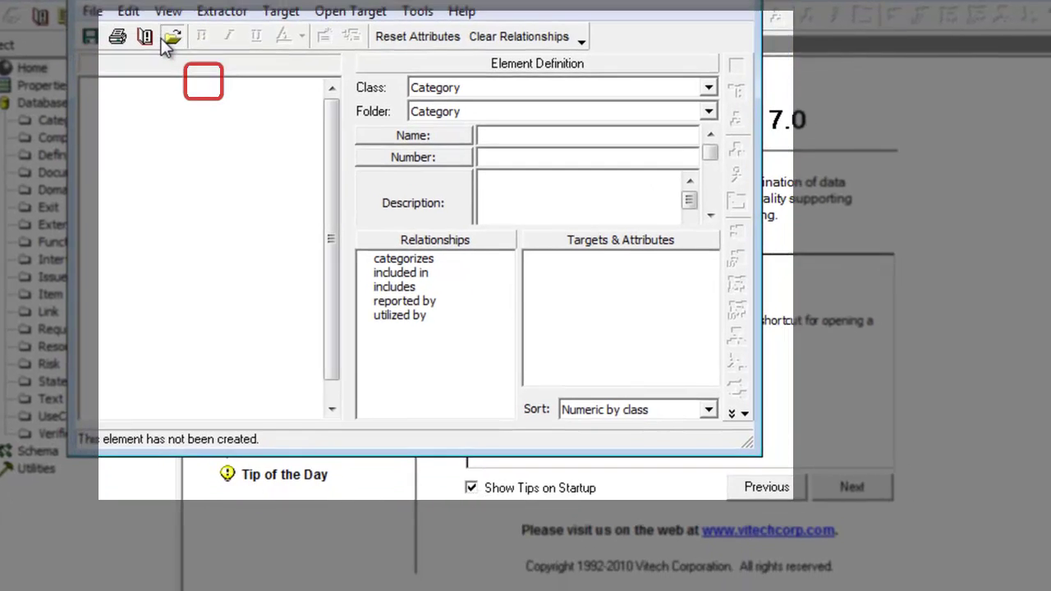
left_click(197, 80)
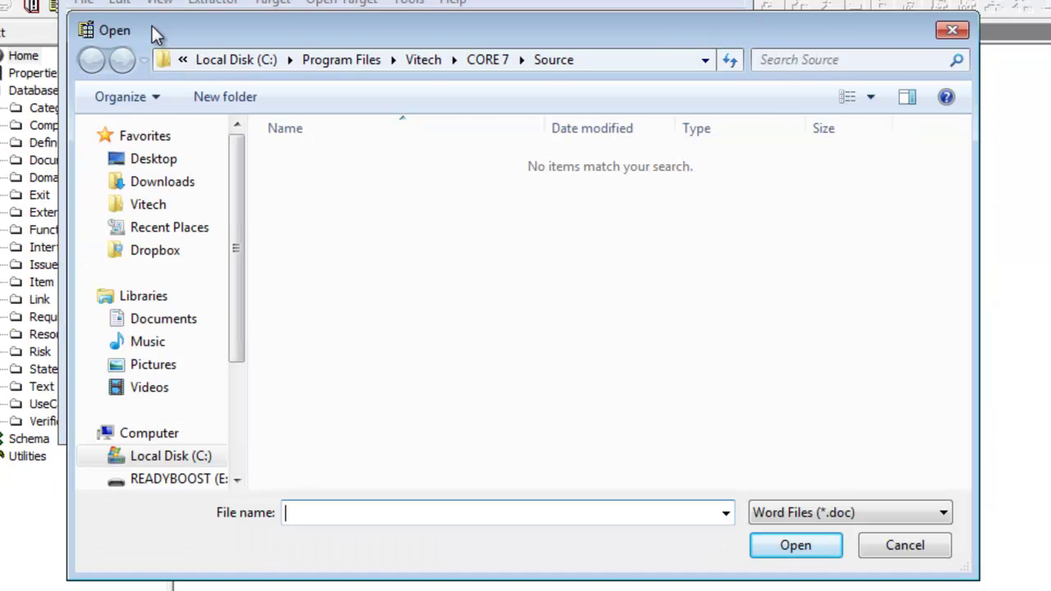
left_click(497, 66)
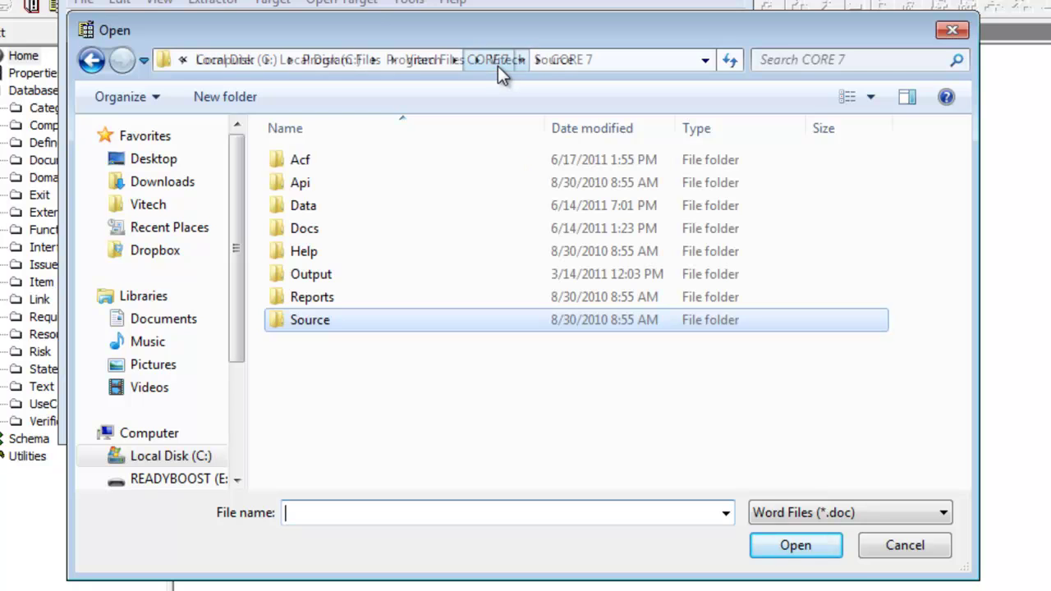
double_click(318, 206)
double_click(315, 186)
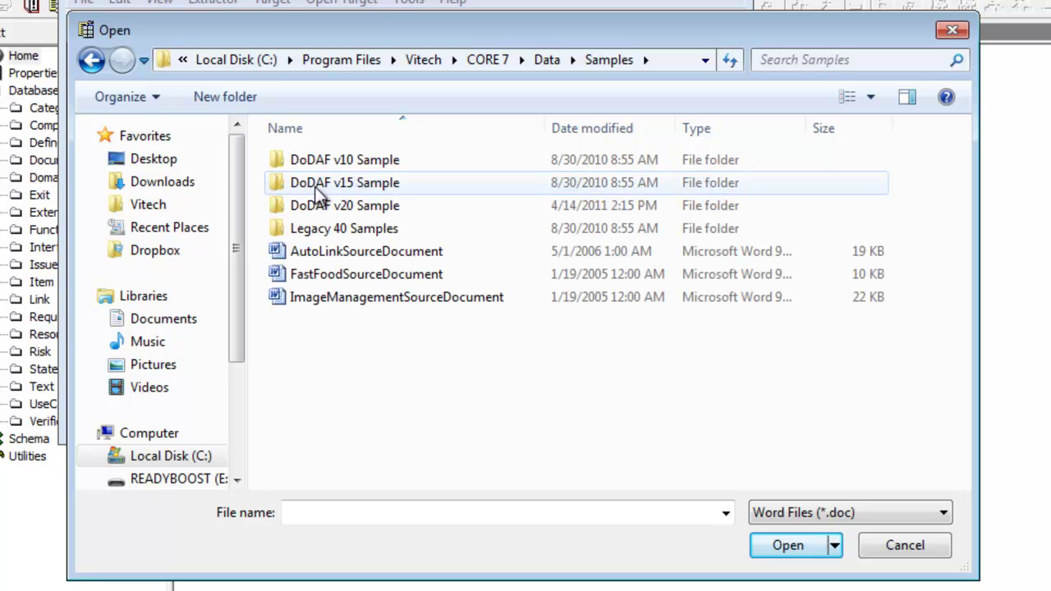
left_click(340, 253)
left_click(788, 545)
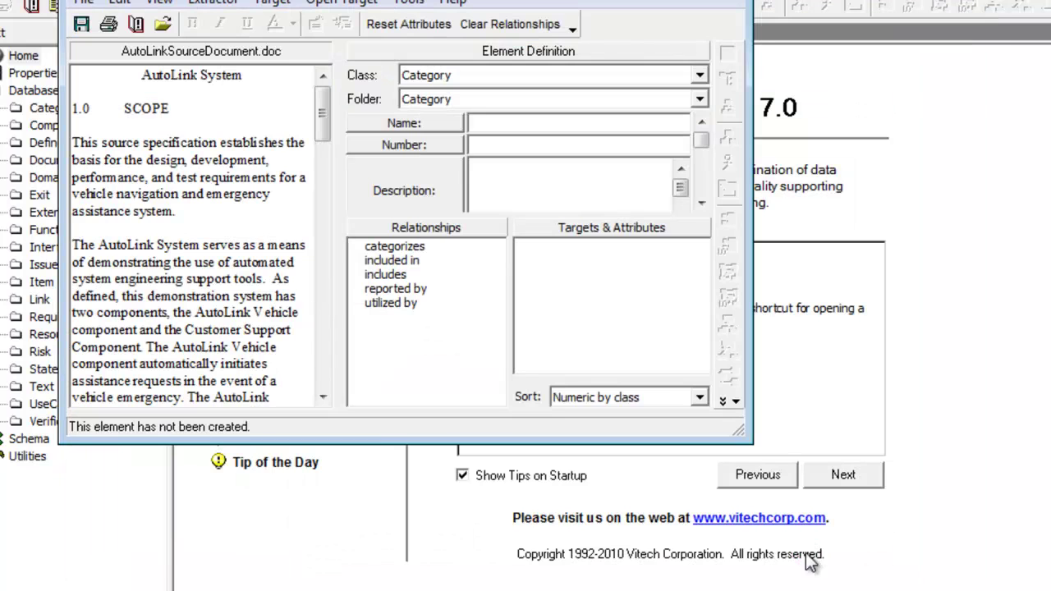
left_click_drag(739, 433, 1050, 590)
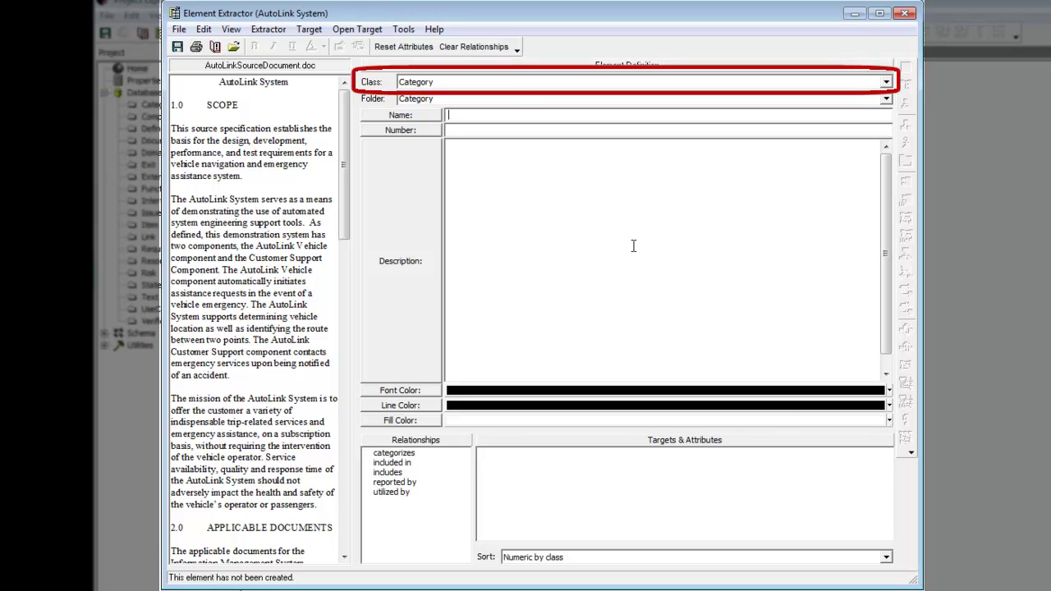
Set the element class to Document and fill its description with the first paragraph of the source's 1.0 SCOPE section.
left_click(481, 83)
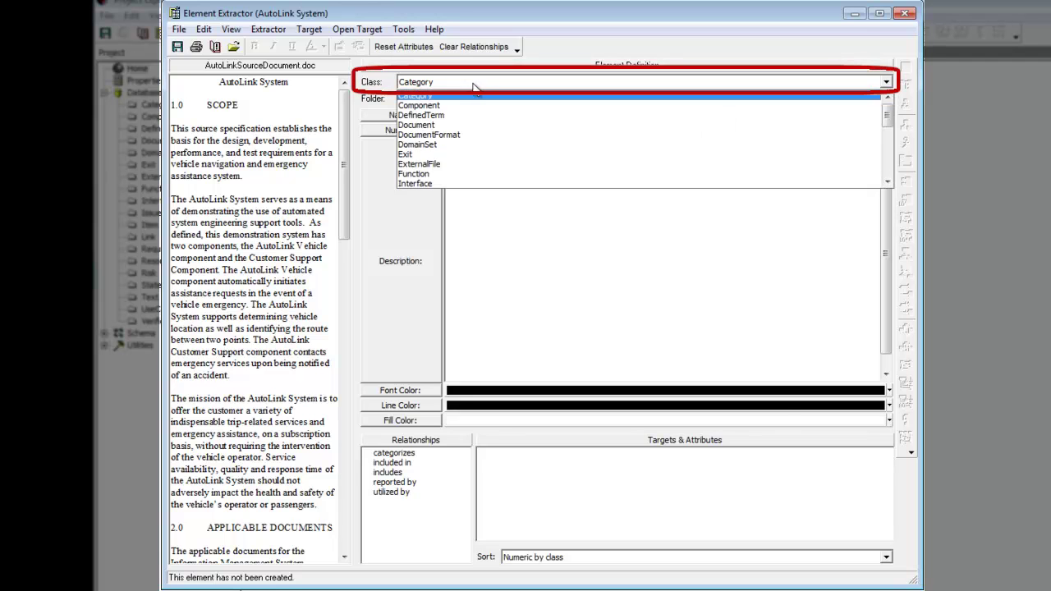
left_click(436, 125)
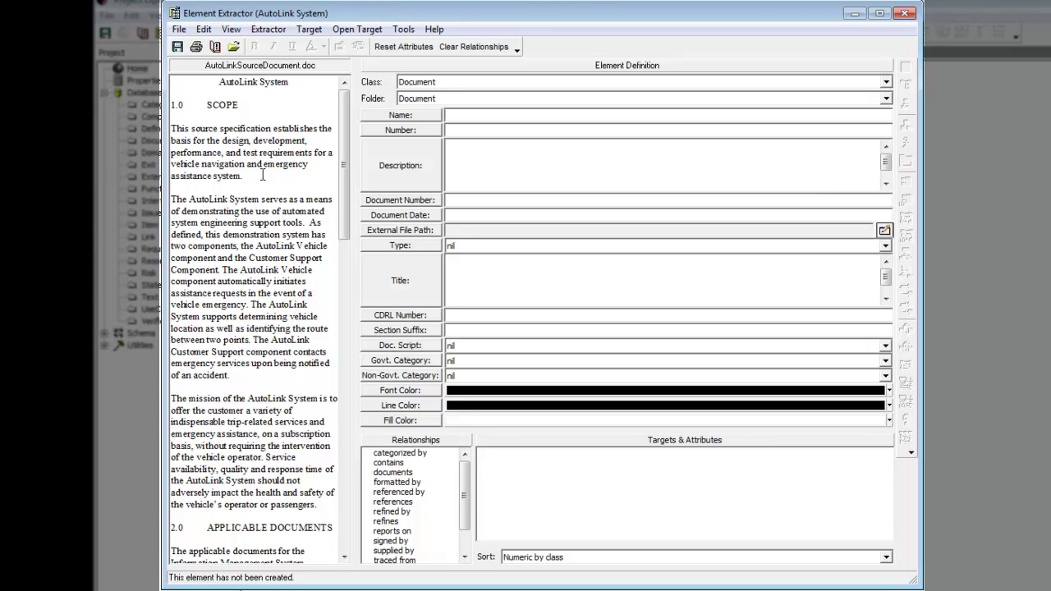
left_click_drag(263, 175, 172, 128)
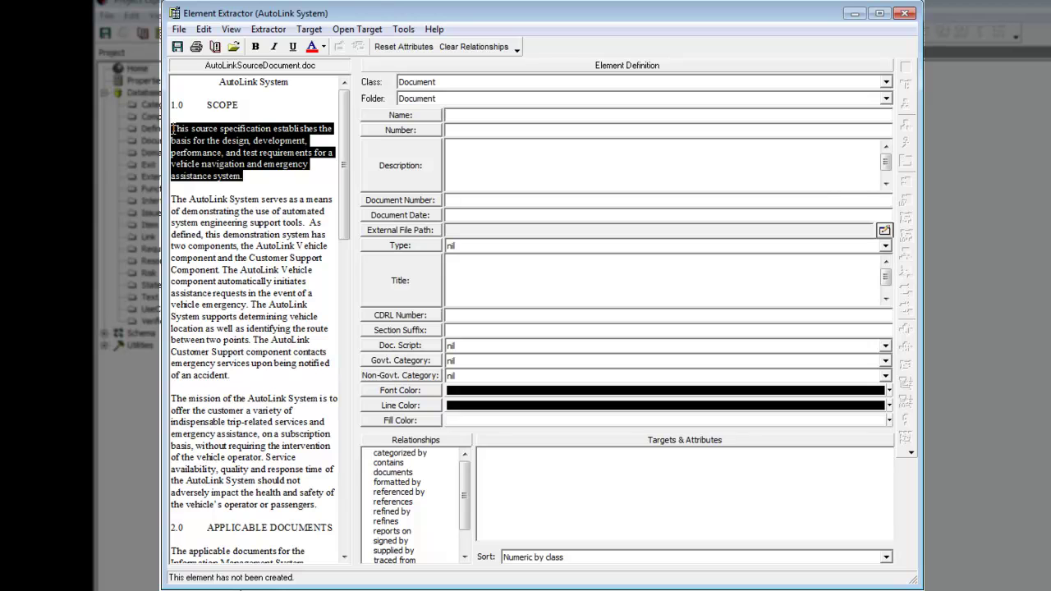
left_click_drag(310, 141, 377, 175)
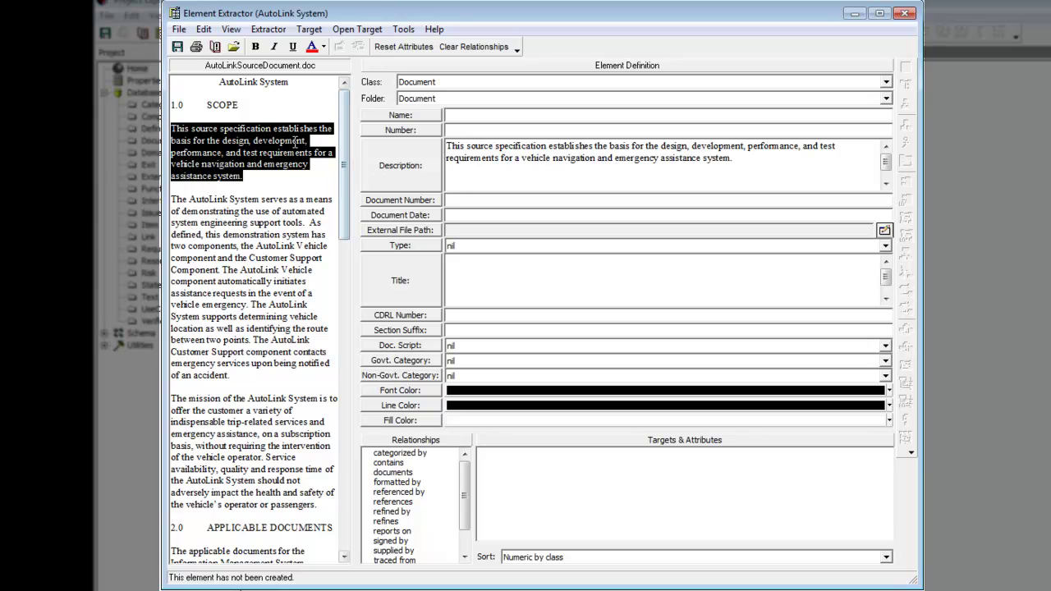
Name the document element "AutoLink System Requirements Document".
left_click(460, 115)
type("A")
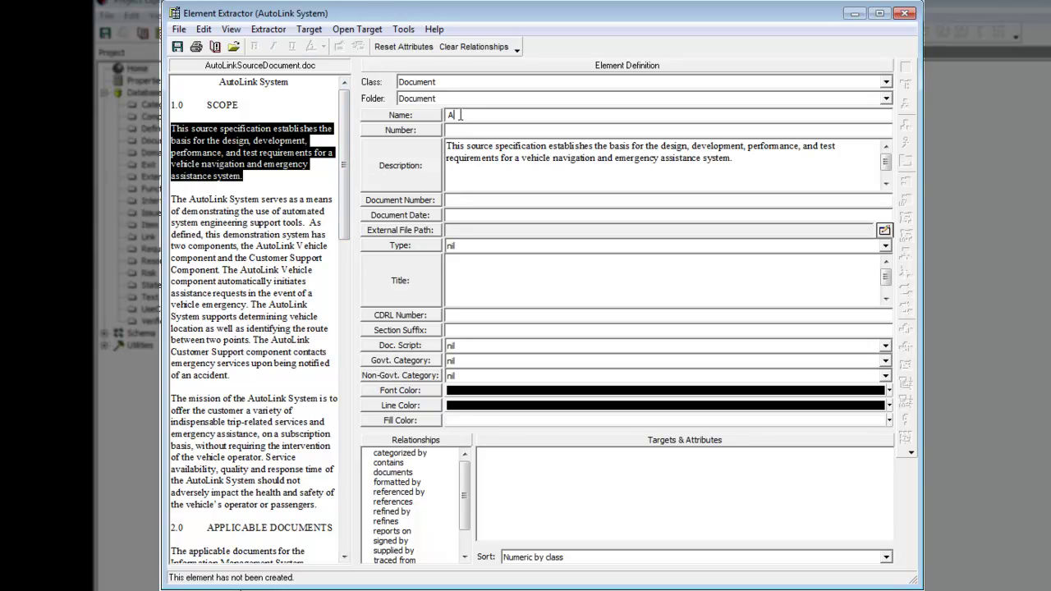
type("utoLink System Requirements")
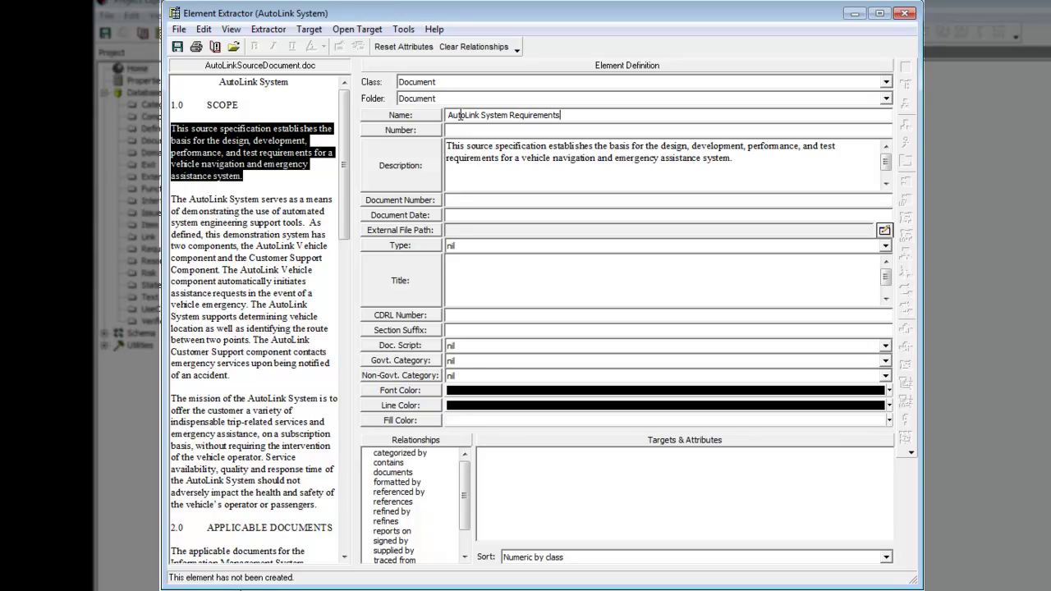
type(" Document")
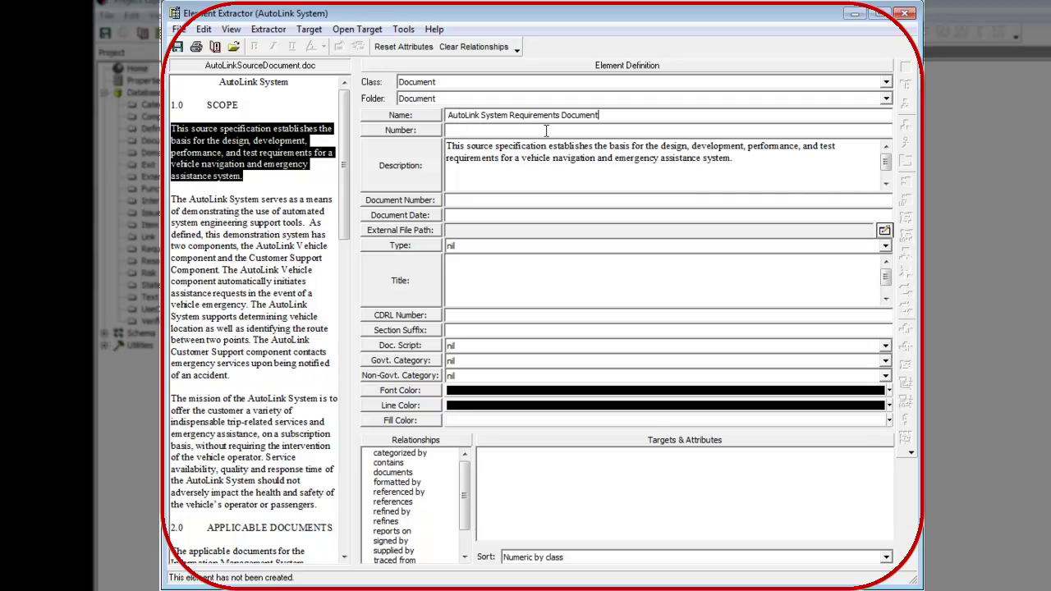
Set the document's type to System Requirements Document and create the element.
left_click(885, 248)
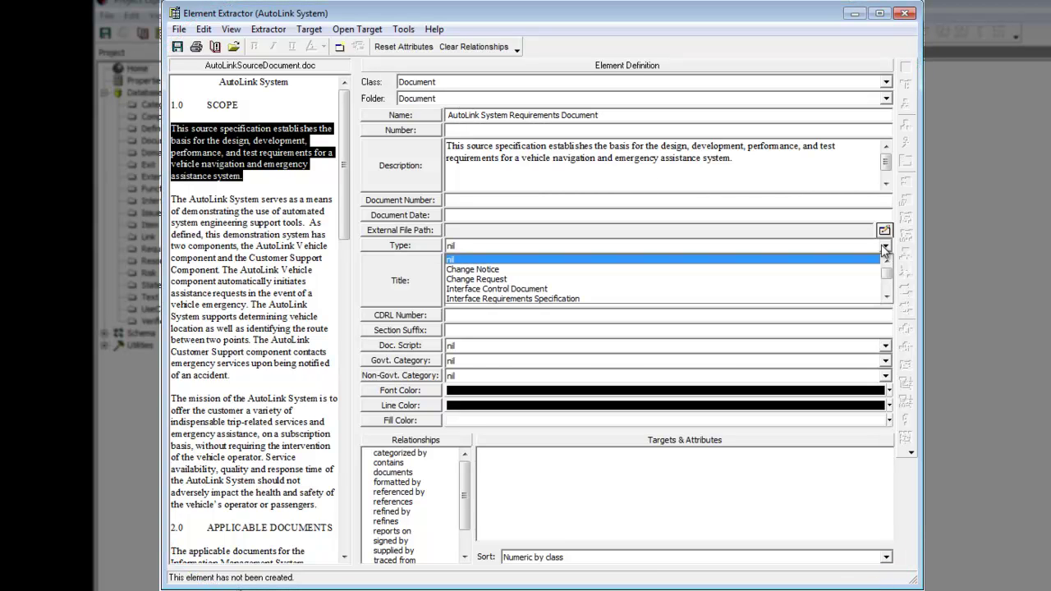
scroll(519, 280, "down", 3)
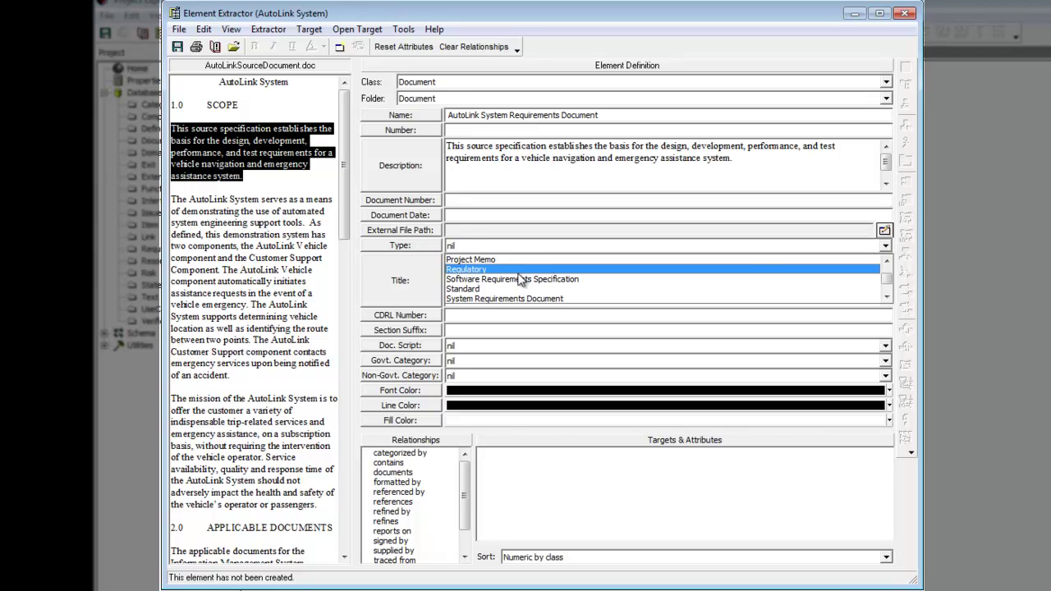
scroll(519, 280, "down", 3)
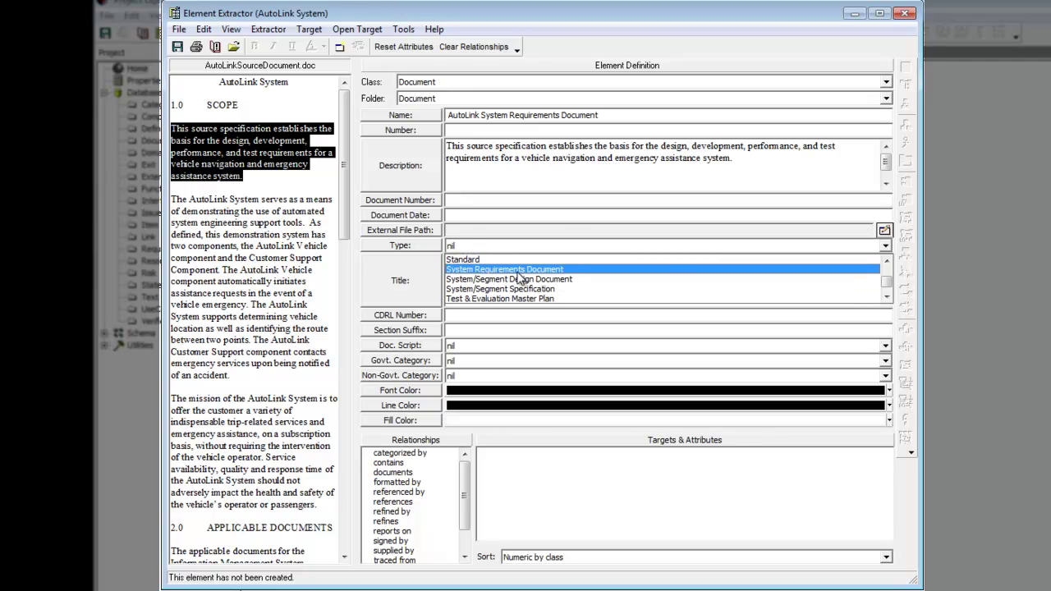
left_click(518, 271)
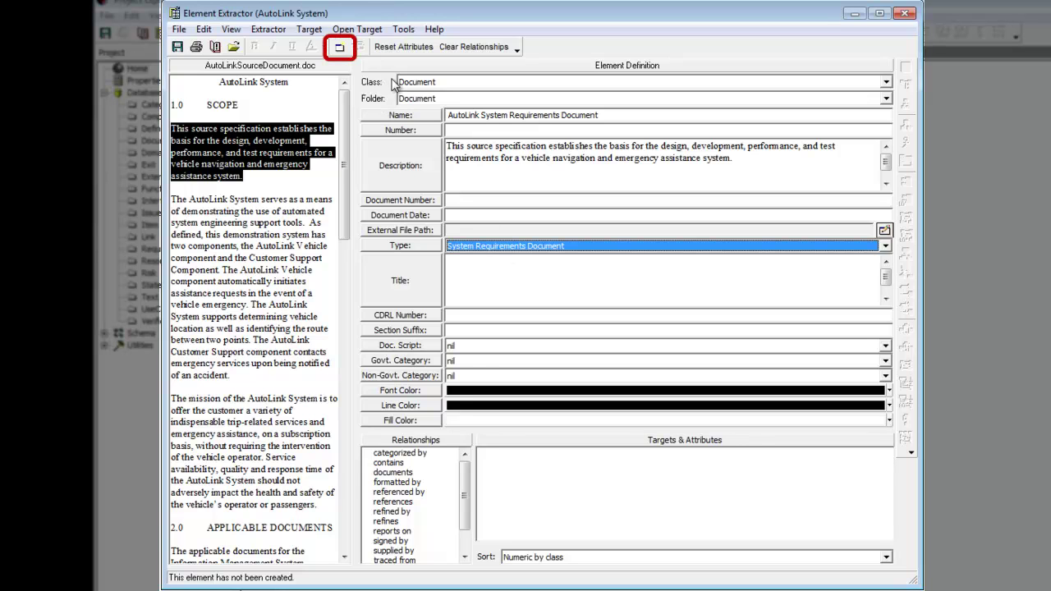
left_click(338, 47)
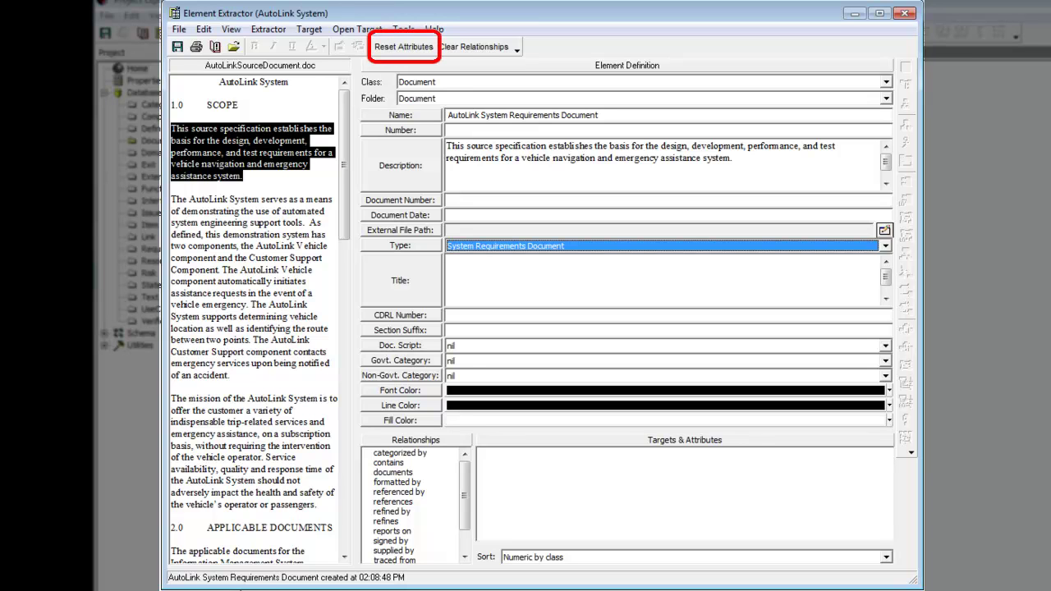
Reset the element attributes and change the class to Requirement.
left_click(407, 50)
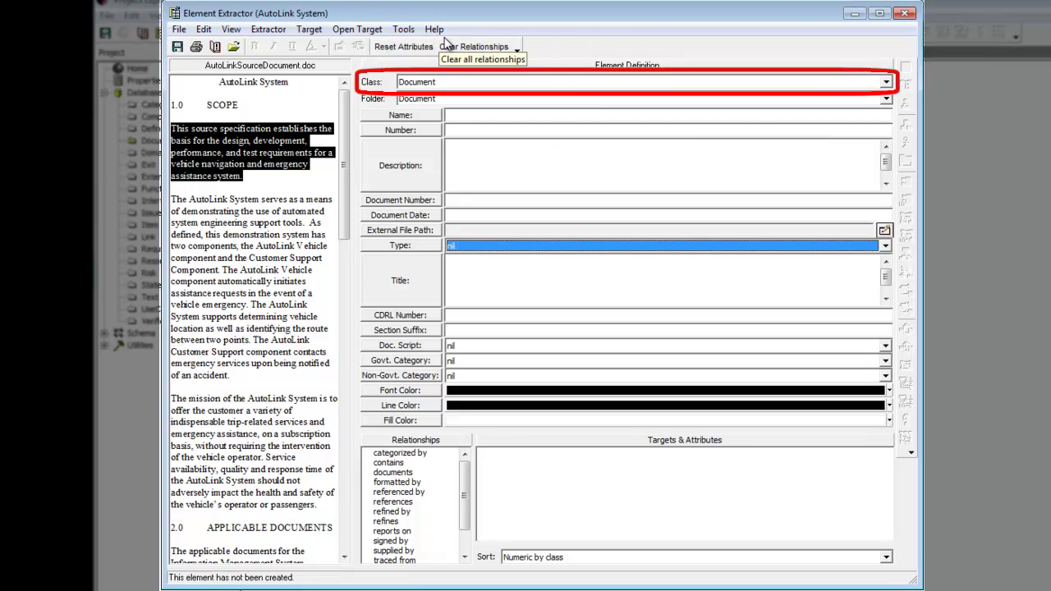
left_click(466, 79)
scroll(454, 133, "down", 2)
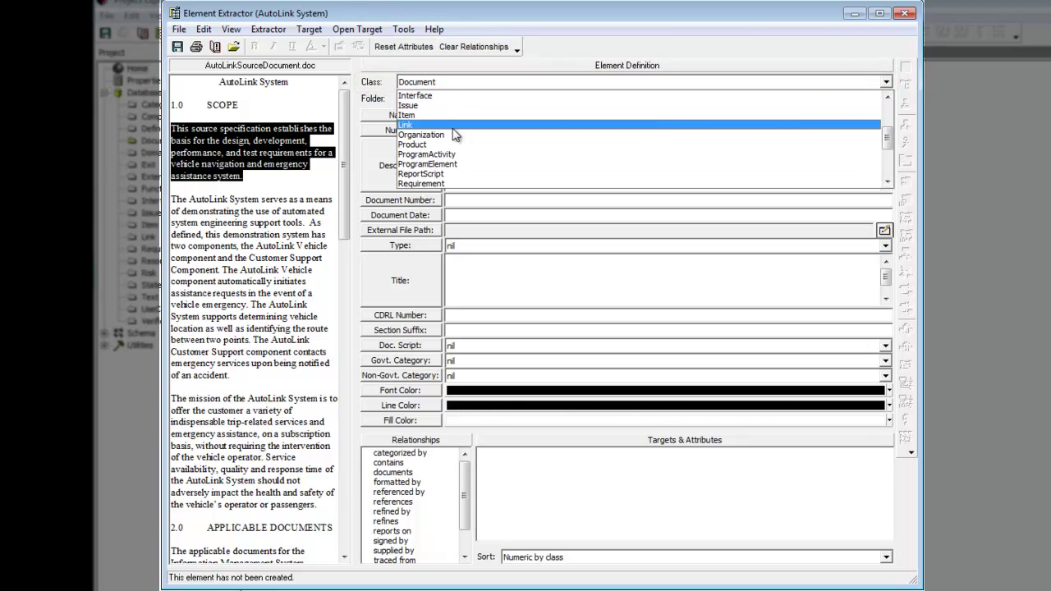
left_click(439, 184)
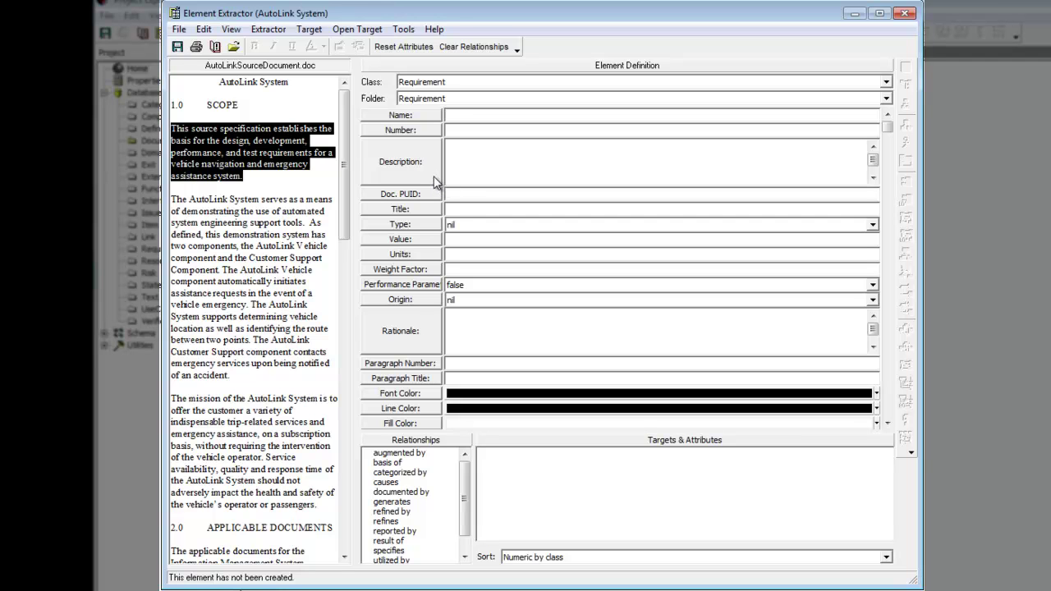
Extract the section 3.1 heading "Specific Requirements" from the source document as the requirement's name.
left_click_drag(347, 138, 380, 341)
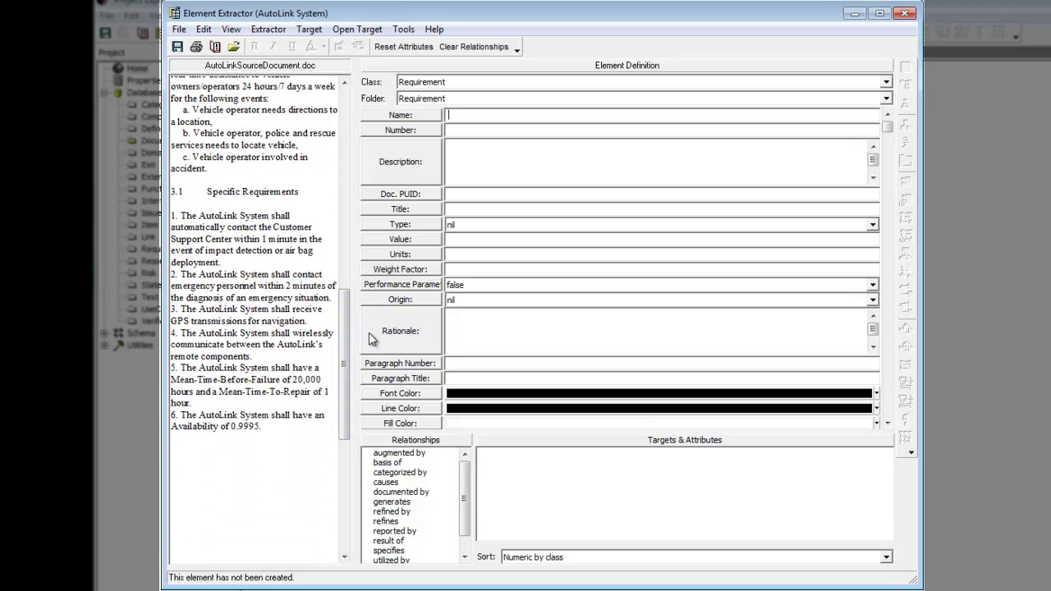
left_click(208, 191)
left_click_drag(215, 188, 305, 192)
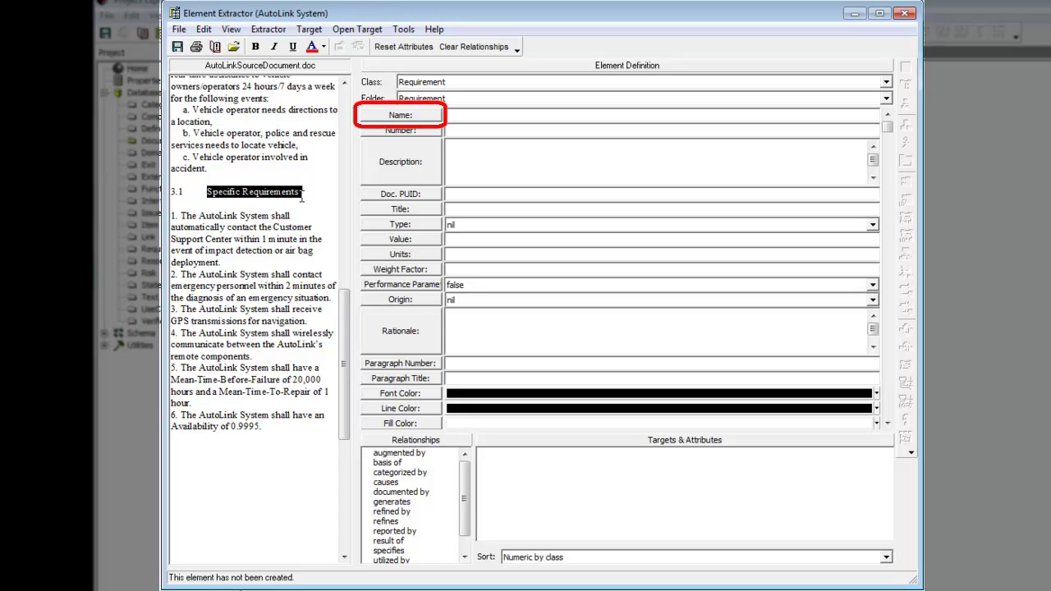
left_click(400, 116)
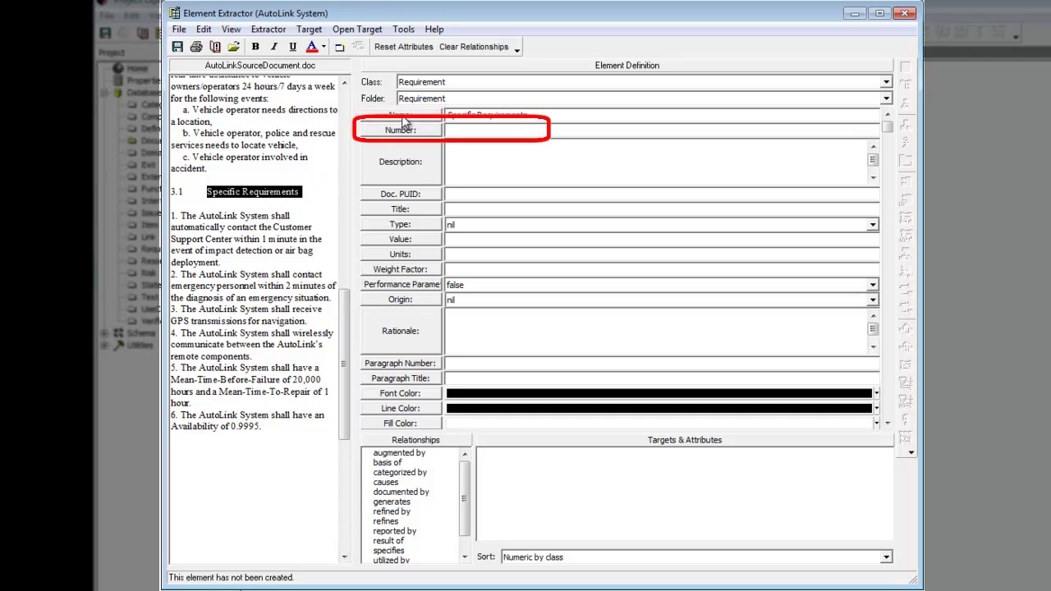
Number the requirement ORD.1 and fill its description with the six numbered statements under section 3.1.
left_click(473, 131)
type("ORD.1")
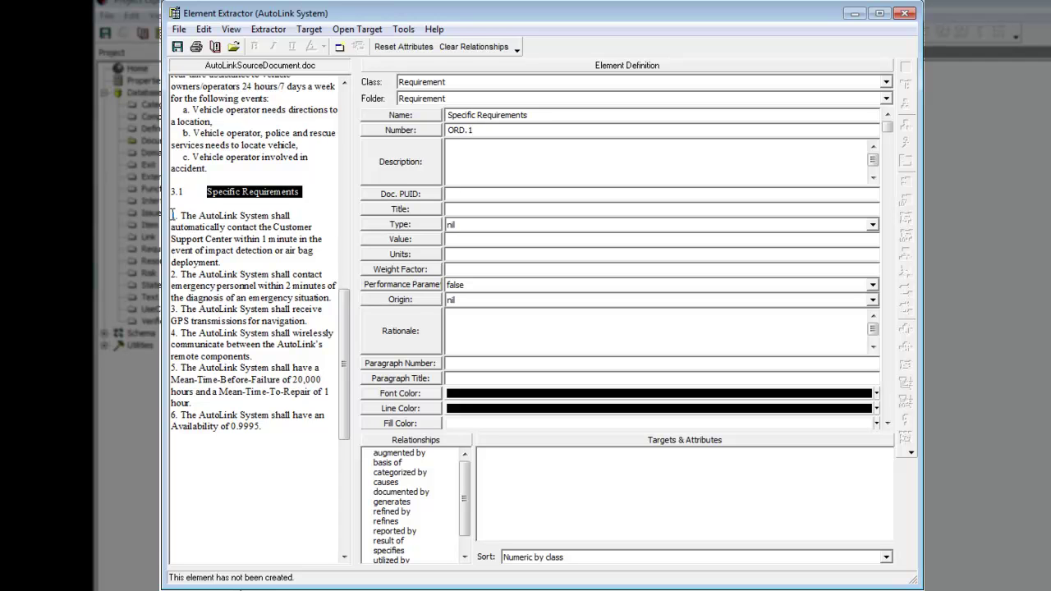
left_click_drag(172, 212, 407, 169)
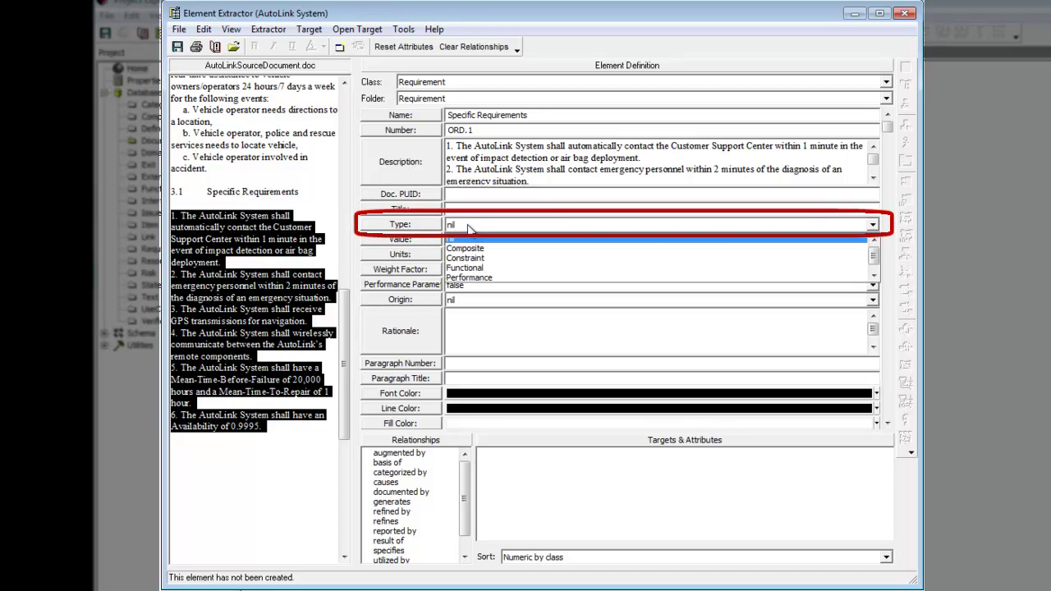
Set the requirement's type to Composite and its origin to Originating.
left_click(472, 248)
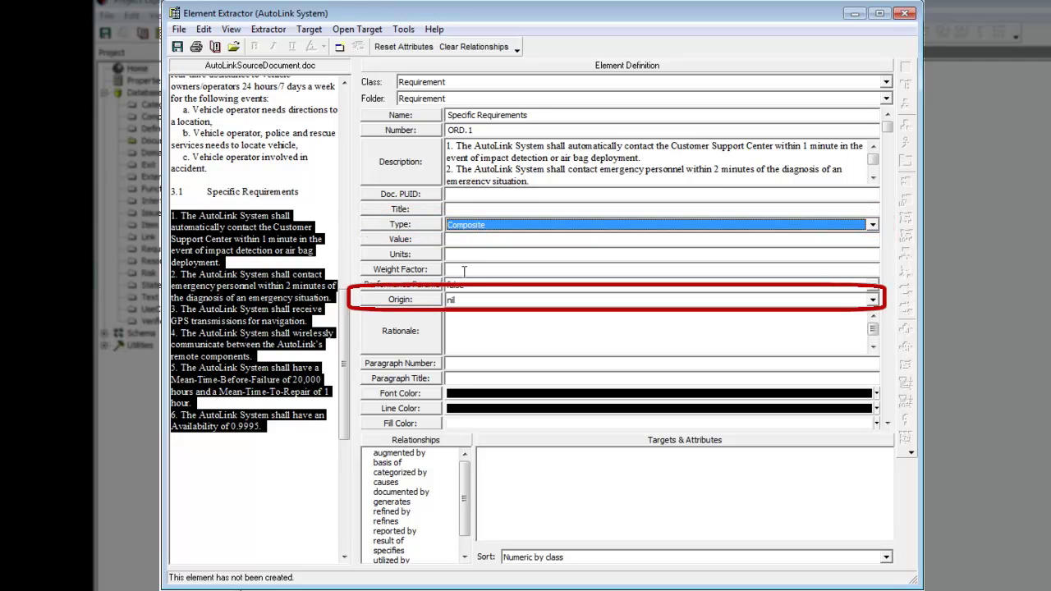
left_click(456, 299)
left_click(466, 343)
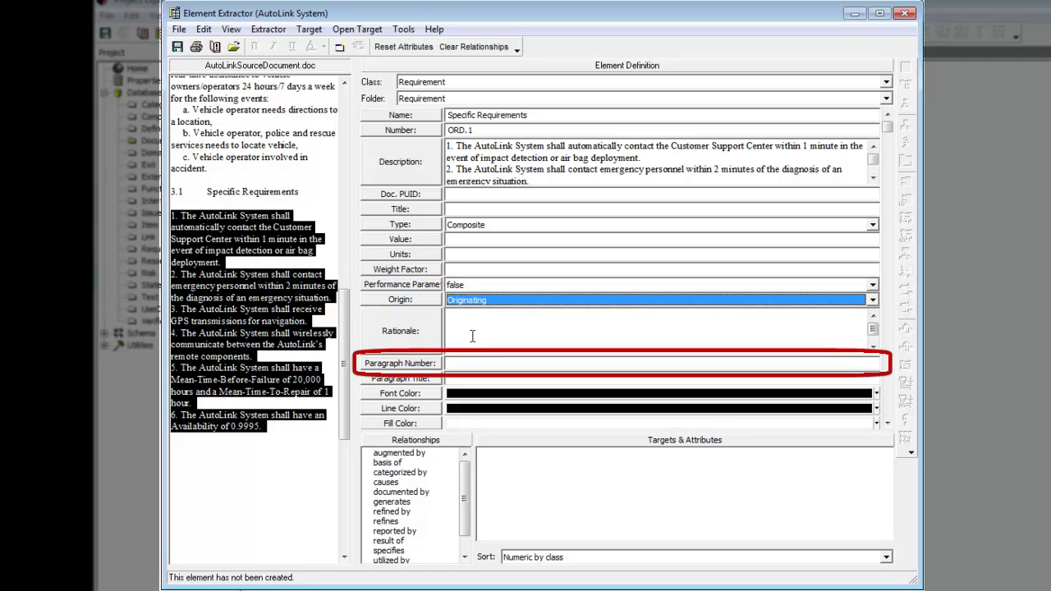
Enter 3.1 as the paragraph number and extract the heading "Specific Requirements" as the paragraph title.
left_click(477, 363)
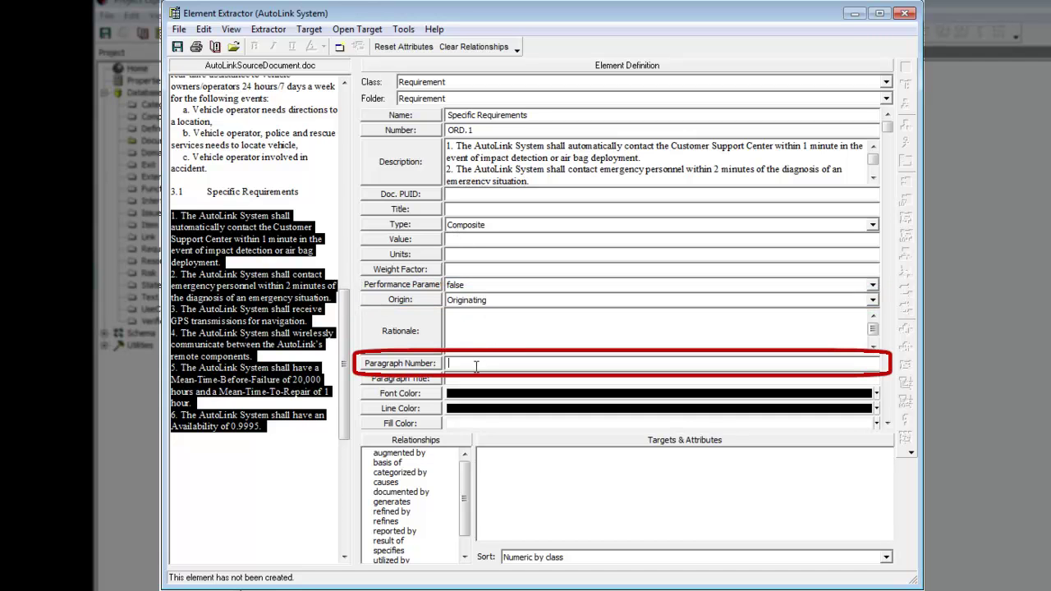
type("3.1")
left_click_drag(206, 192, 305, 194)
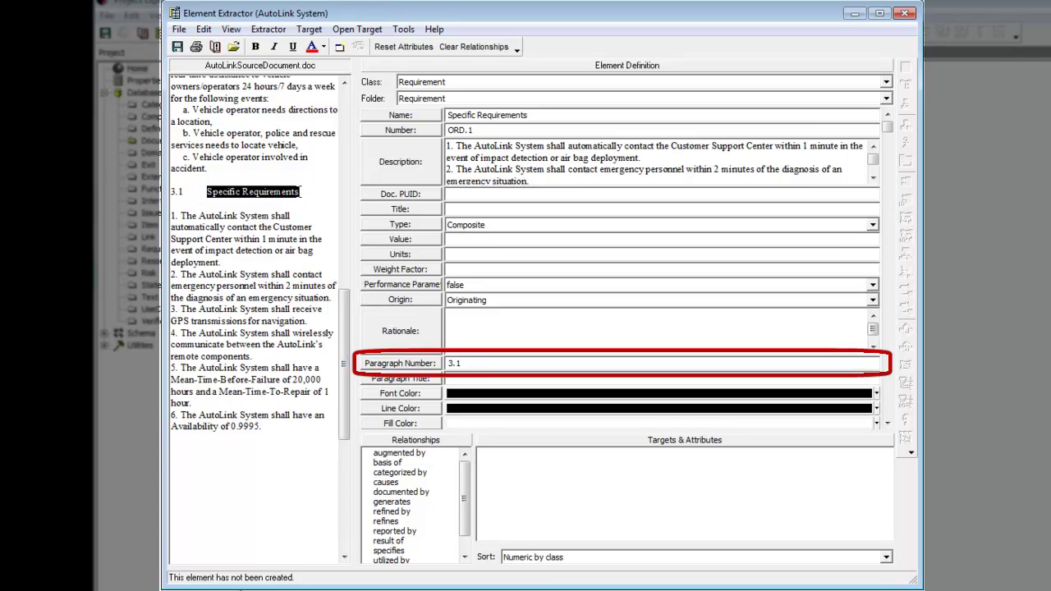
left_click(419, 377)
left_click(565, 328)
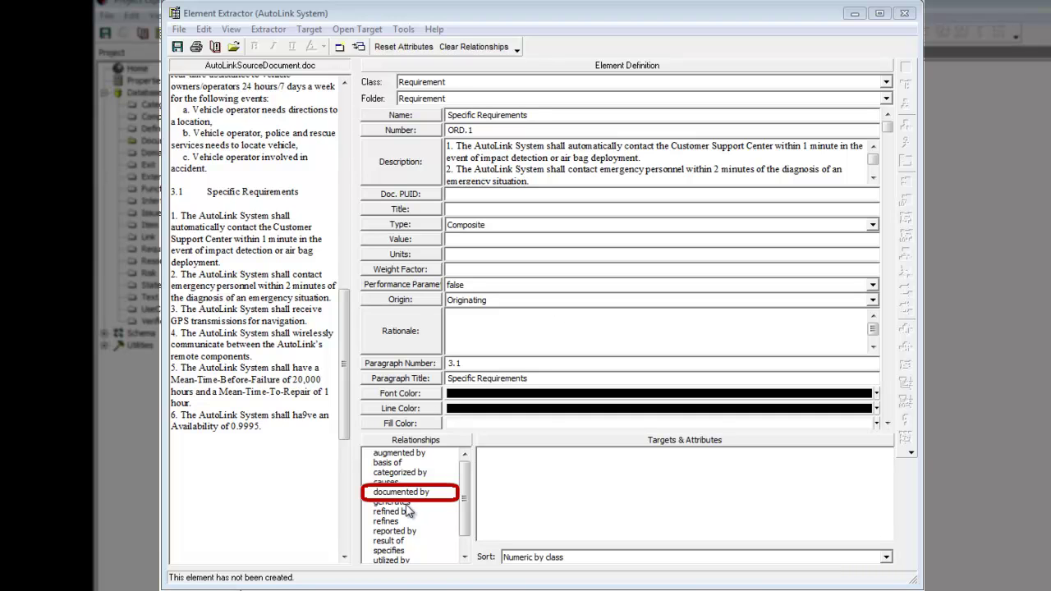
Add AutoLink System Requirements Document as the target of the requirement's "documented by" relationship.
double_click(403, 492)
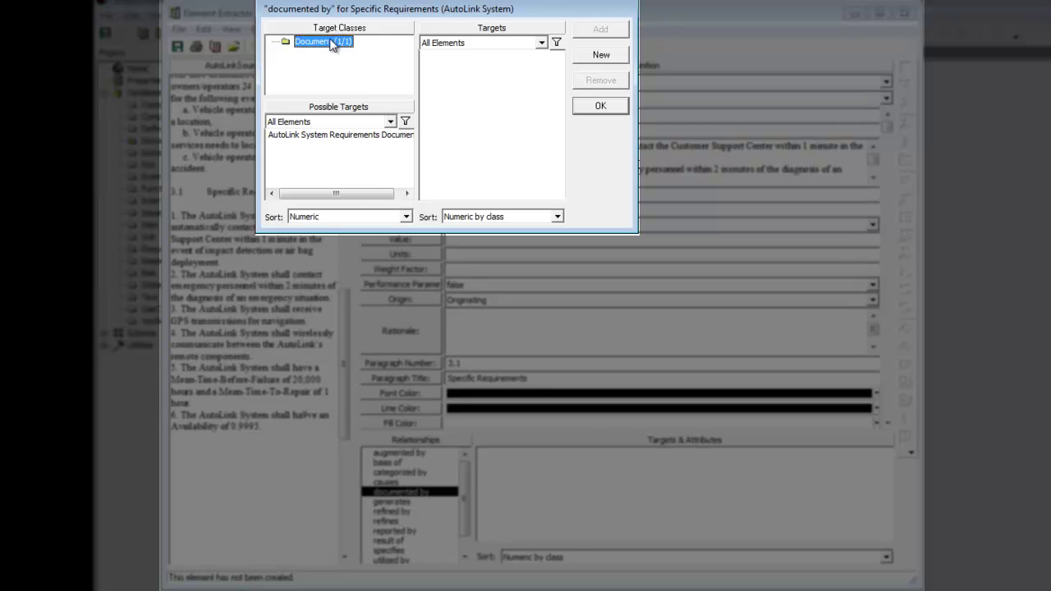
left_click(383, 135)
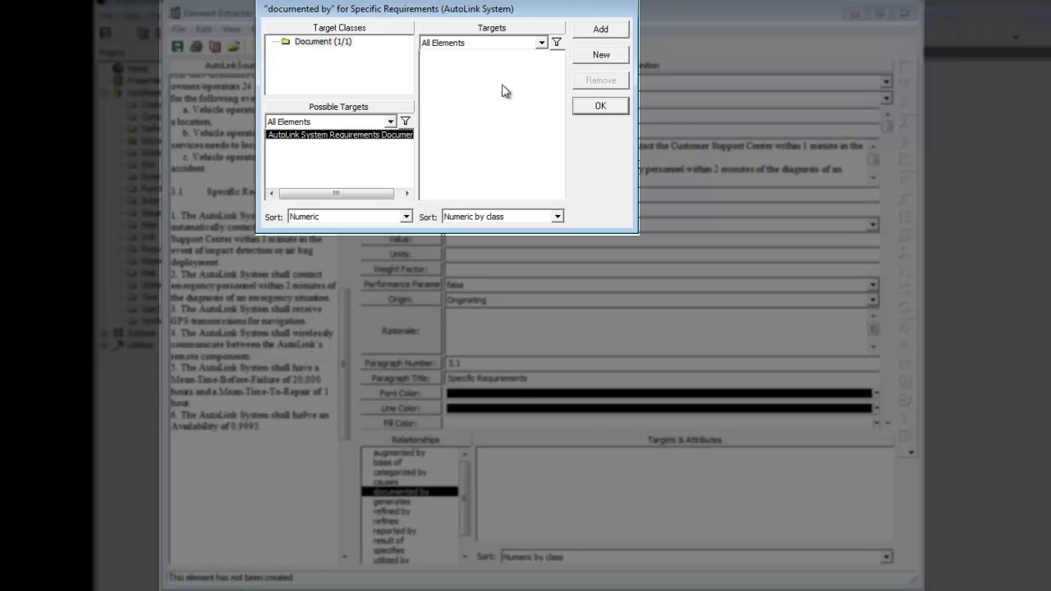
left_click(599, 29)
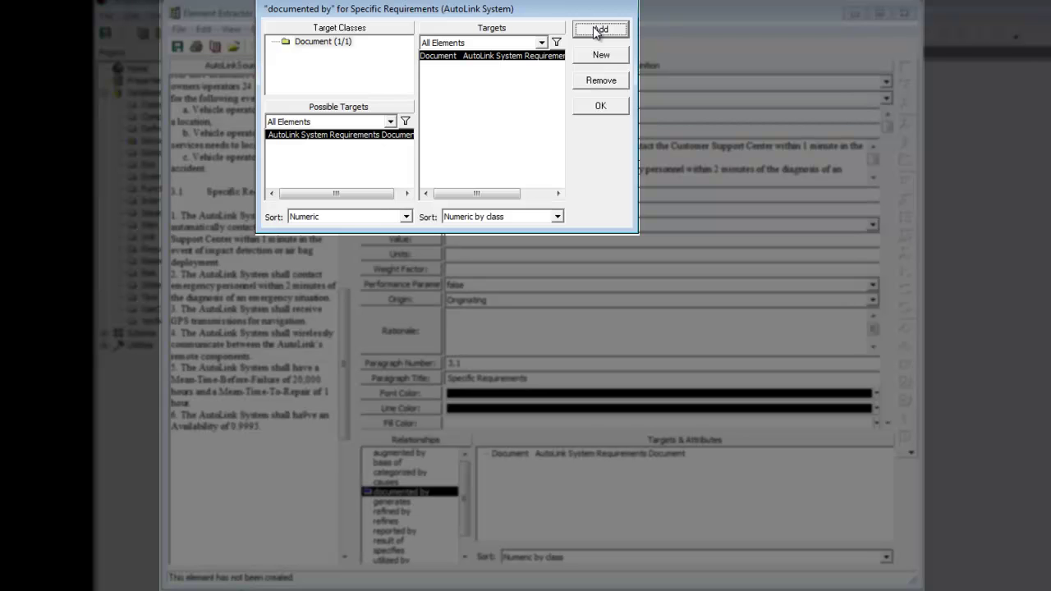
left_click(603, 105)
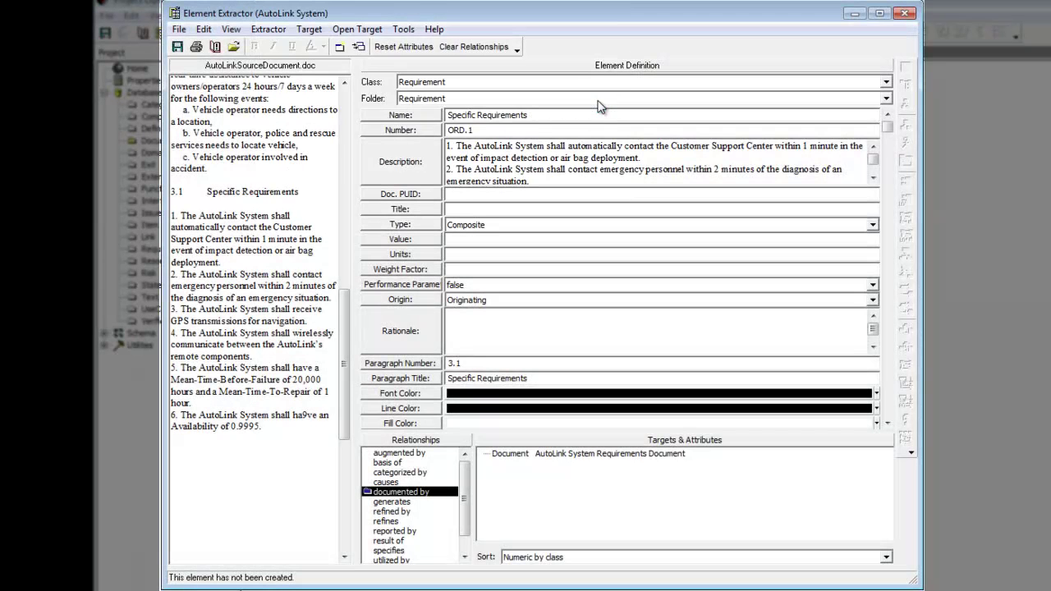